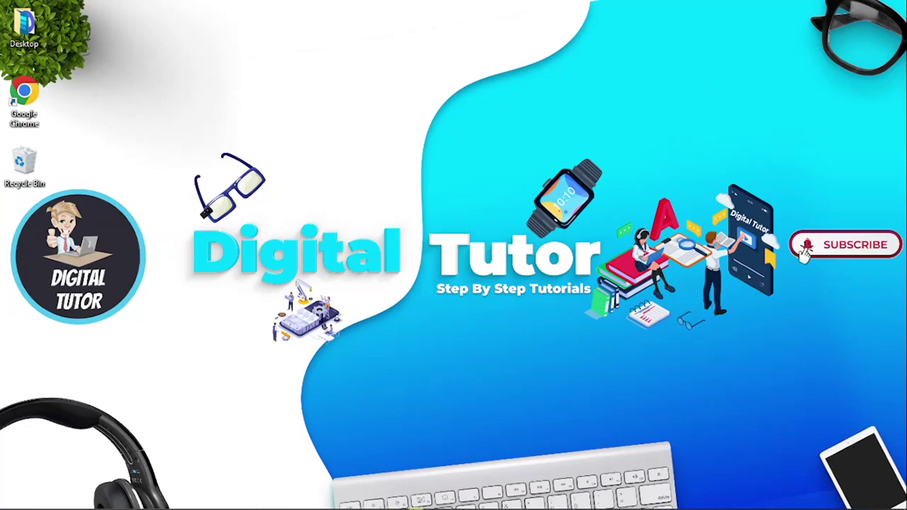
# - Go to reddit.com in Chrome, landing on the r/youtube timestamps-in-transcripts thread
pyautogui.moveTo(416, 507)
pyautogui.click(375, 497)
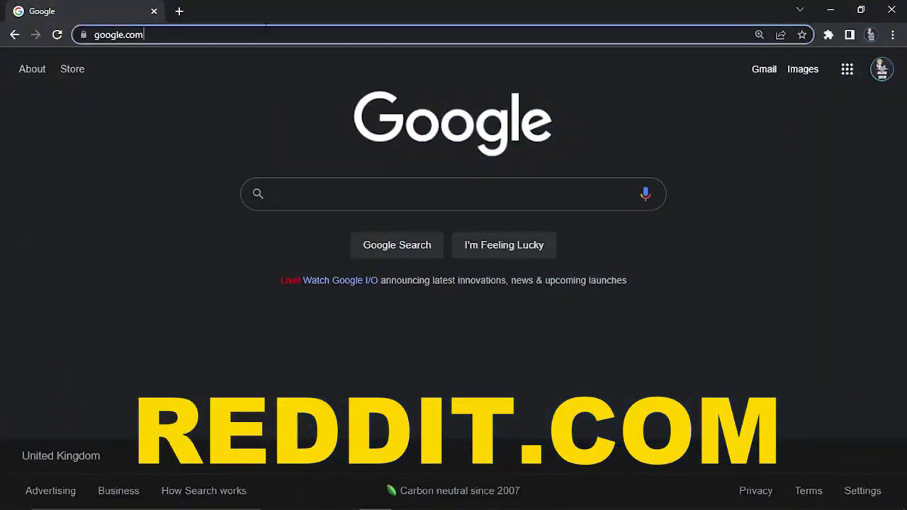
pyautogui.click(265, 34)
pyautogui.write('reddit.')
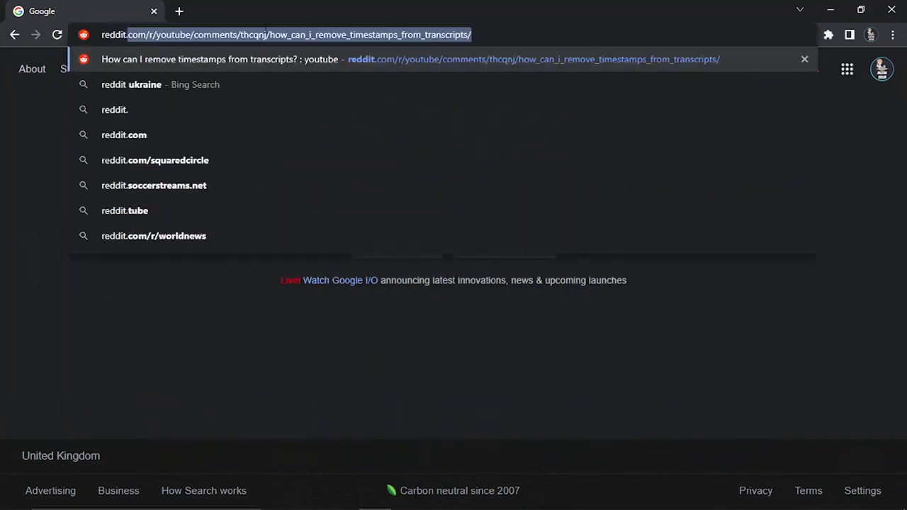
pyautogui.press('Return')
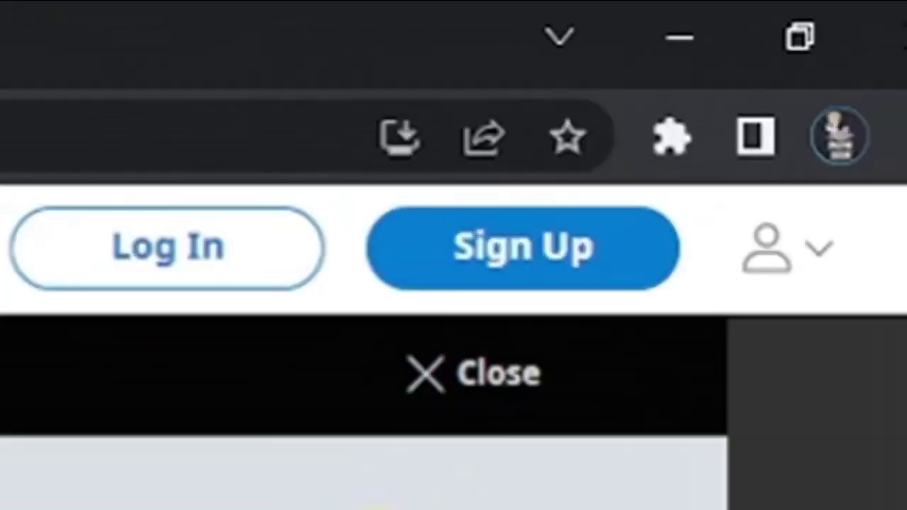
# - Start a new Reddit sign-up and opt in to emails from Reddit
pyautogui.click(585, 280)
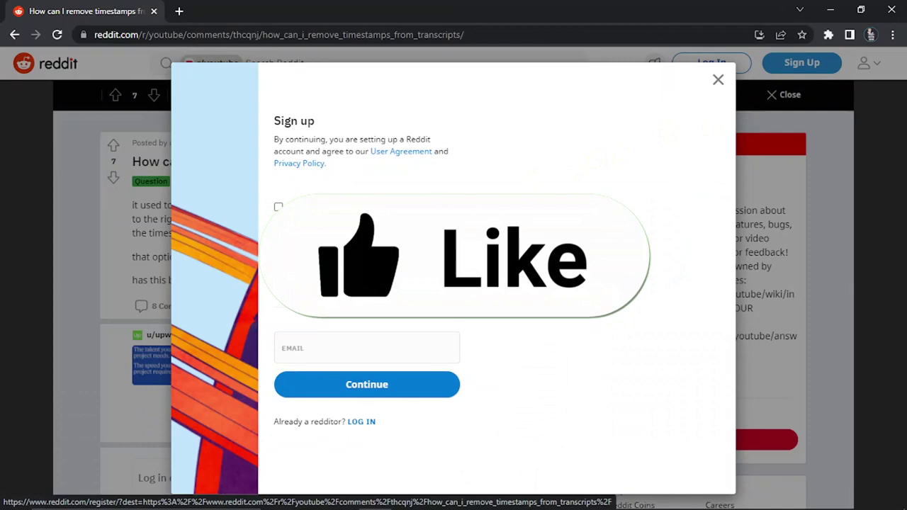
pyautogui.click(328, 339)
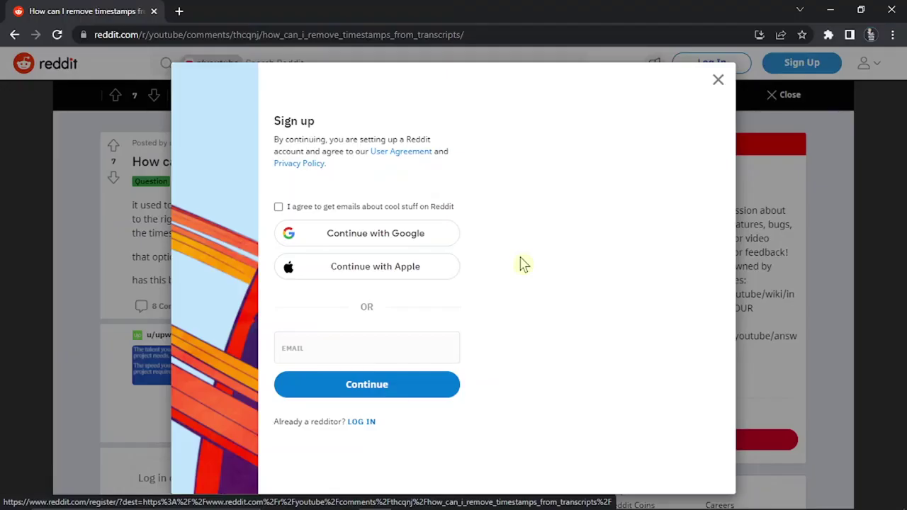
pyautogui.click(280, 207)
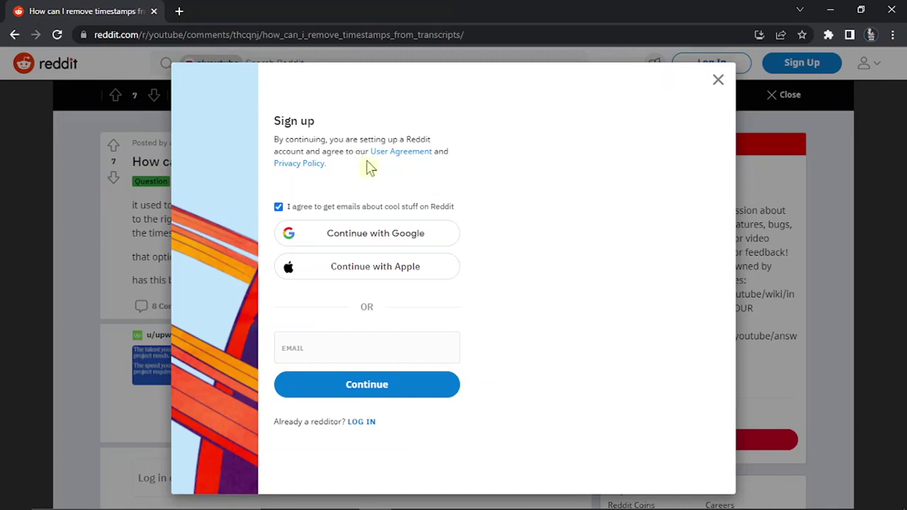
pyautogui.moveTo(327, 164); pyautogui.dragTo(412, 152)
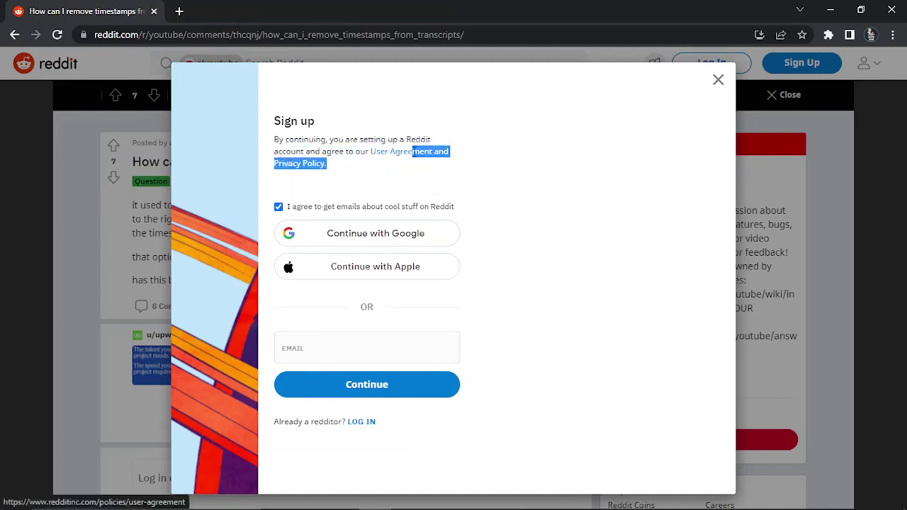
# - Paste the saved email address and continue to the username step
pyautogui.click(310, 347)
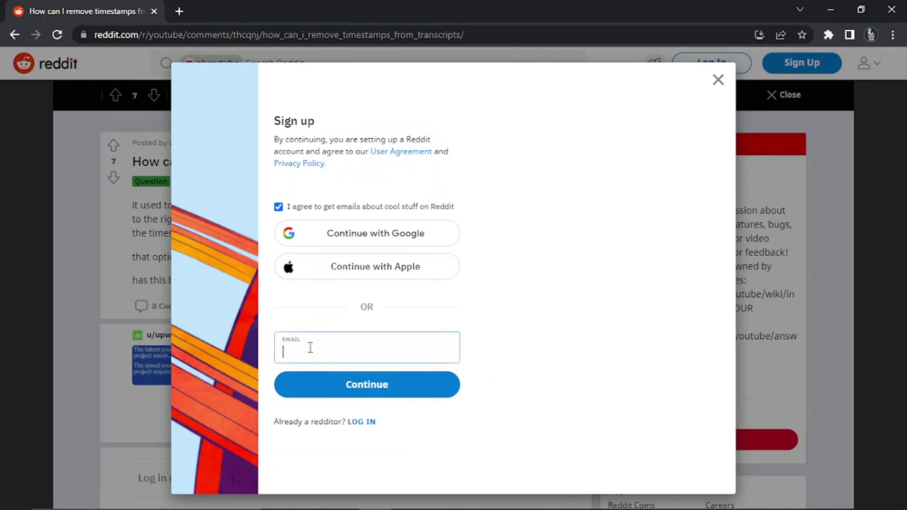
pyautogui.hotkey('ctrl', 'v')
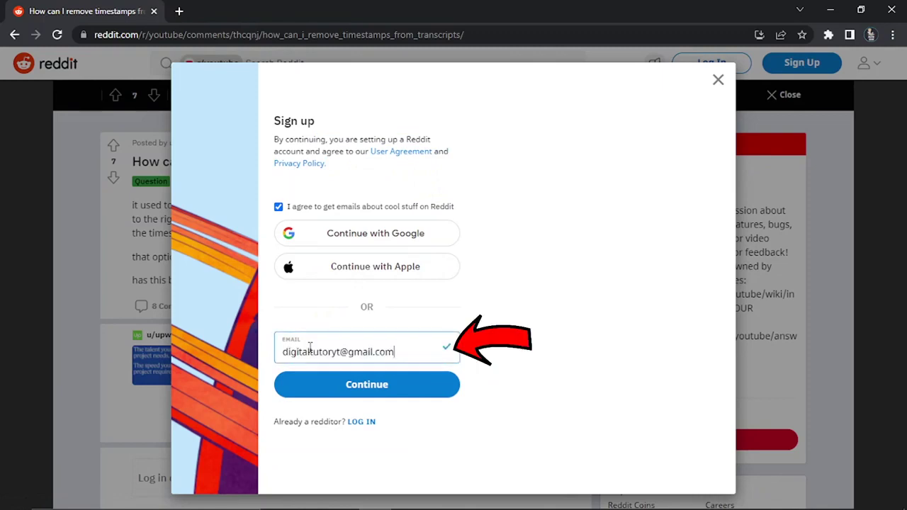
pyautogui.click(399, 391)
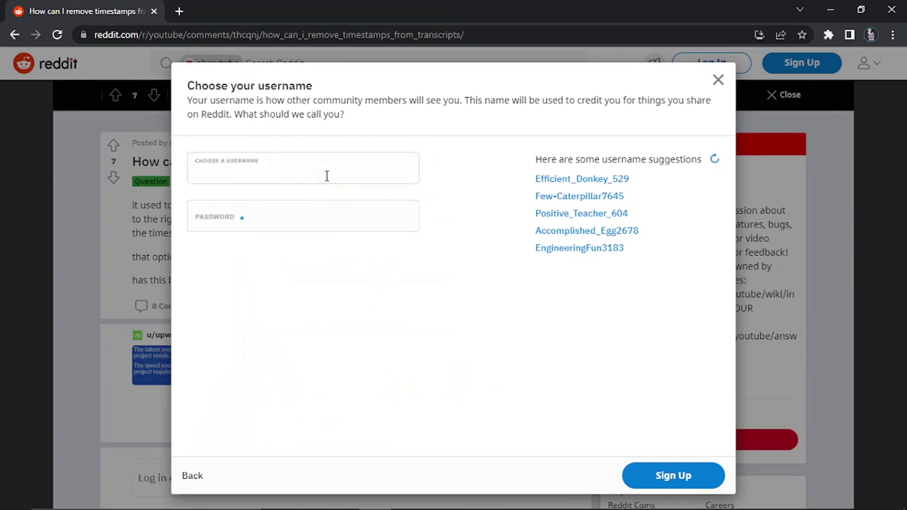
# - Enter 'digitaltutor' as the new account's username
pyautogui.click(326, 176)
pyautogui.write('digitaltutor')
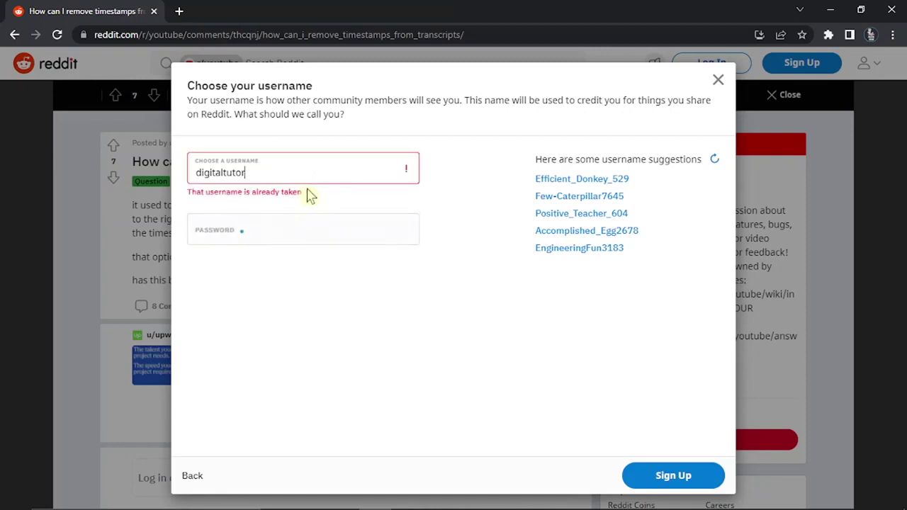
pyautogui.moveTo(310, 193); pyautogui.dragTo(289, 193)
pyautogui.click(305, 200)
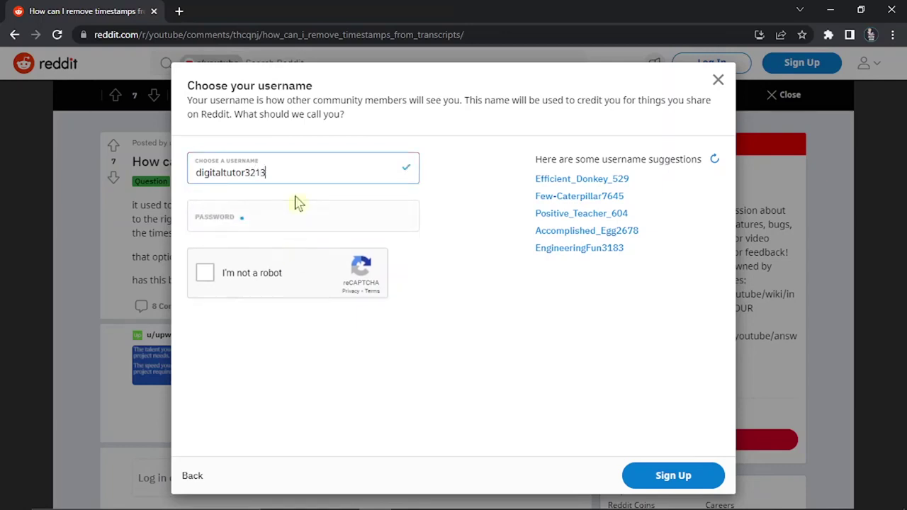
# - Enter the account password and submit the sign-up
pyautogui.click(270, 215)
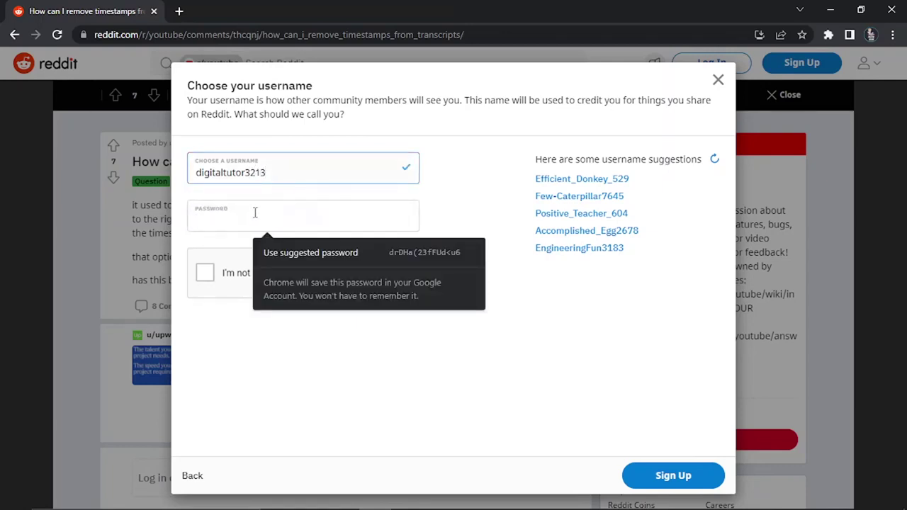
pyautogui.write('••••••••')
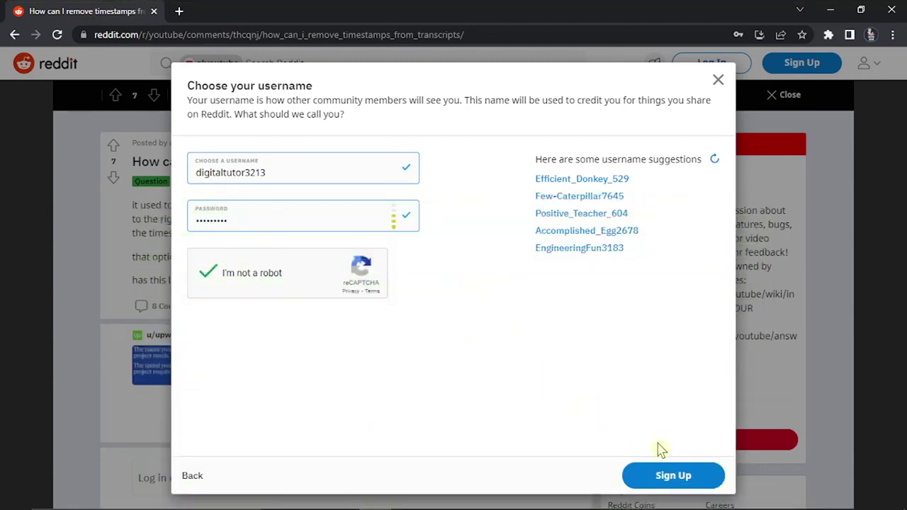
pyautogui.click(652, 469)
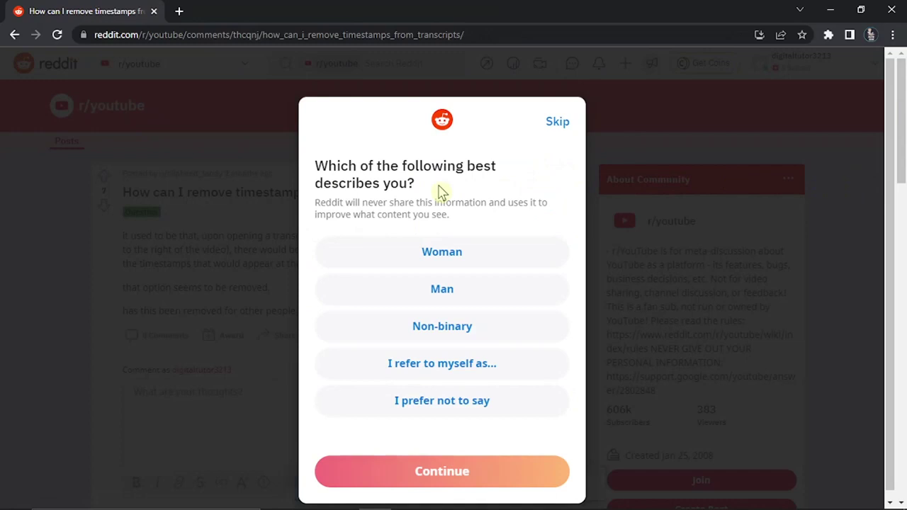
# - Choose Man for the onboarding 'which best describes you' question
pyautogui.moveTo(438, 191); pyautogui.dragTo(333, 166)
pyautogui.click(405, 174)
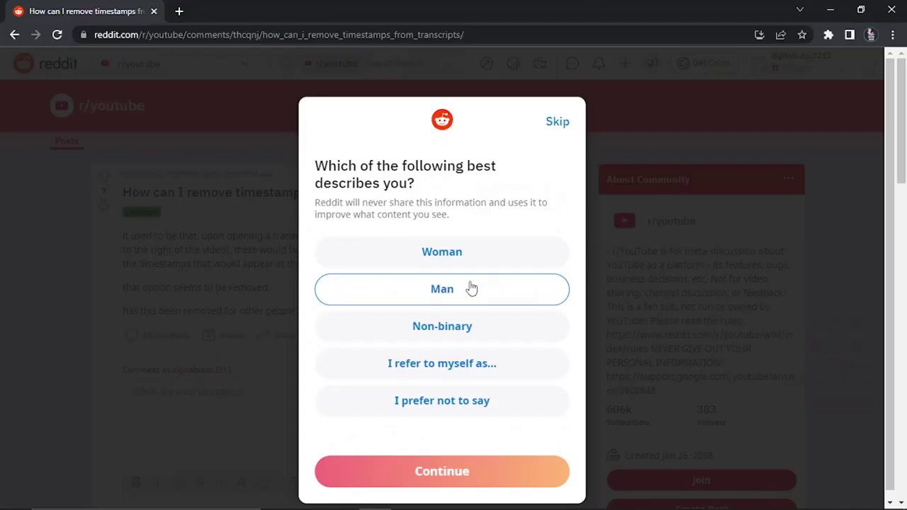
pyautogui.click(470, 288)
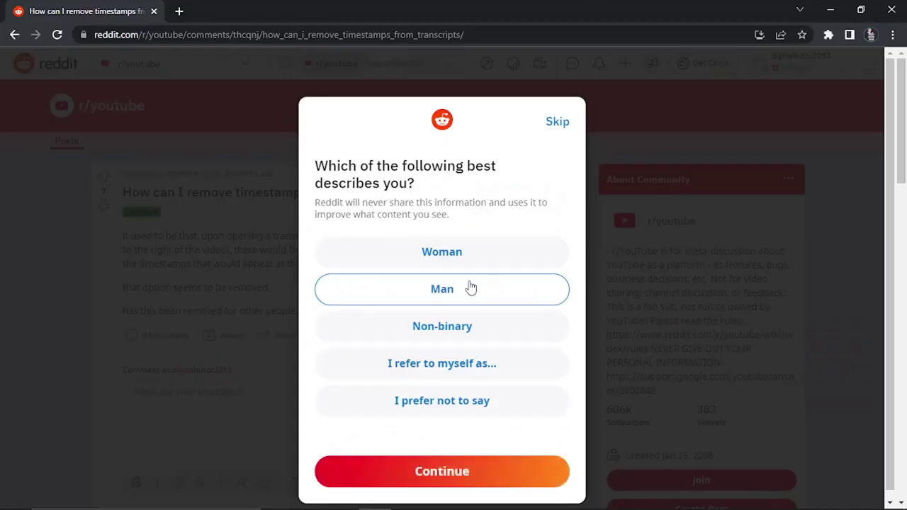
# - Confirm the answer, pick PC Gaming, Gaming, Youtubers, Podcasts and Entertainment topics, and continue
pyautogui.click(440, 472)
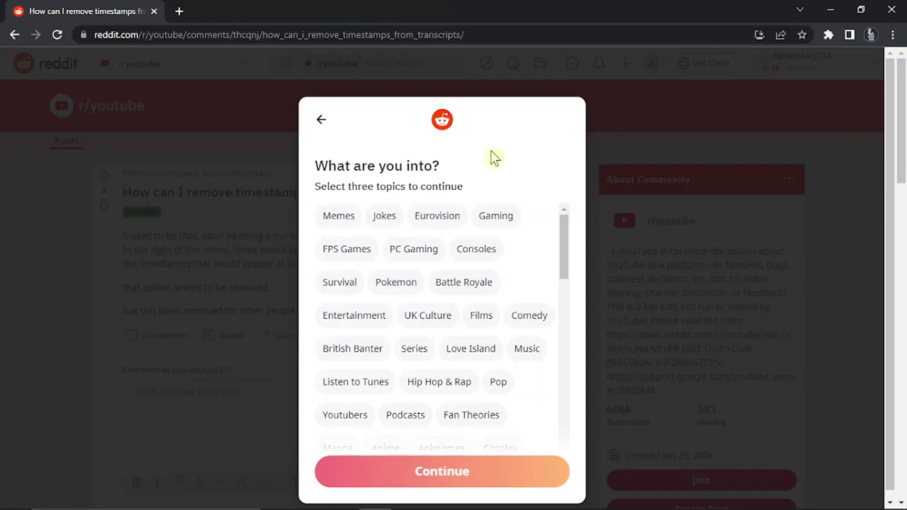
pyautogui.click(425, 251)
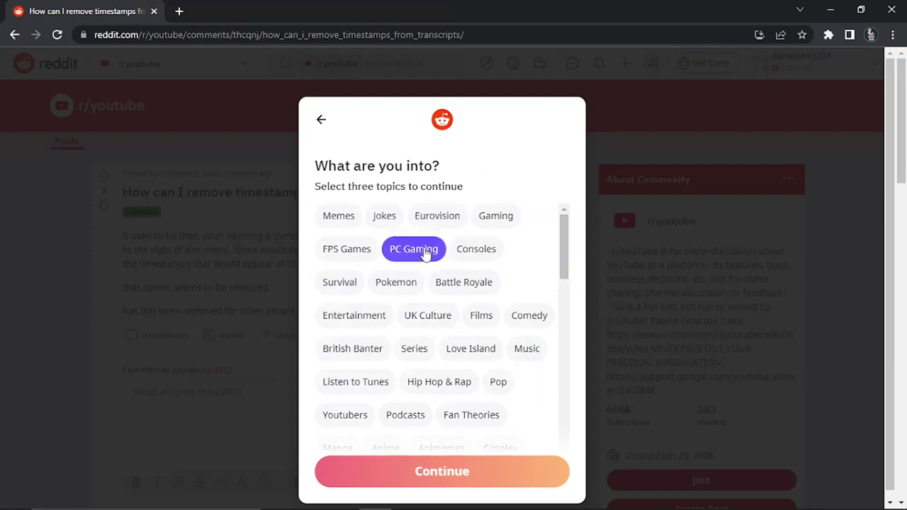
pyautogui.click(500, 220)
pyautogui.click(350, 418)
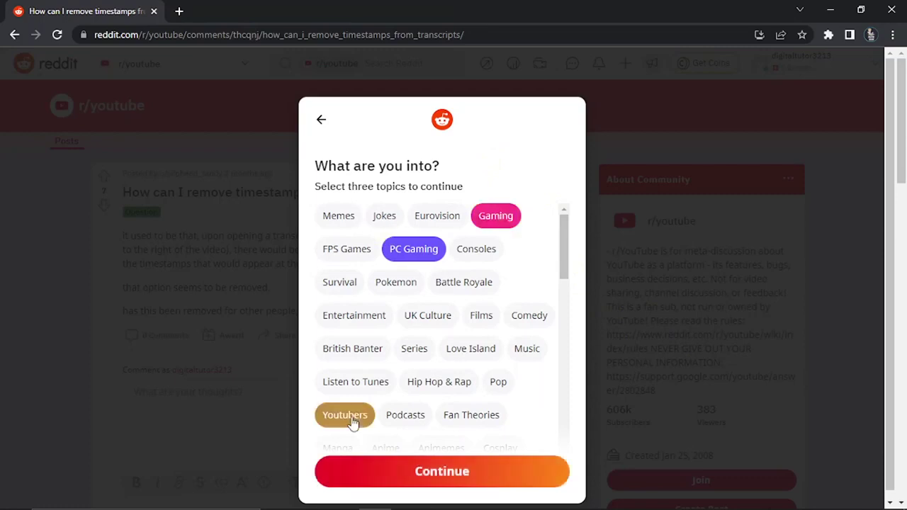
pyautogui.scroll(-1, 567, 280)
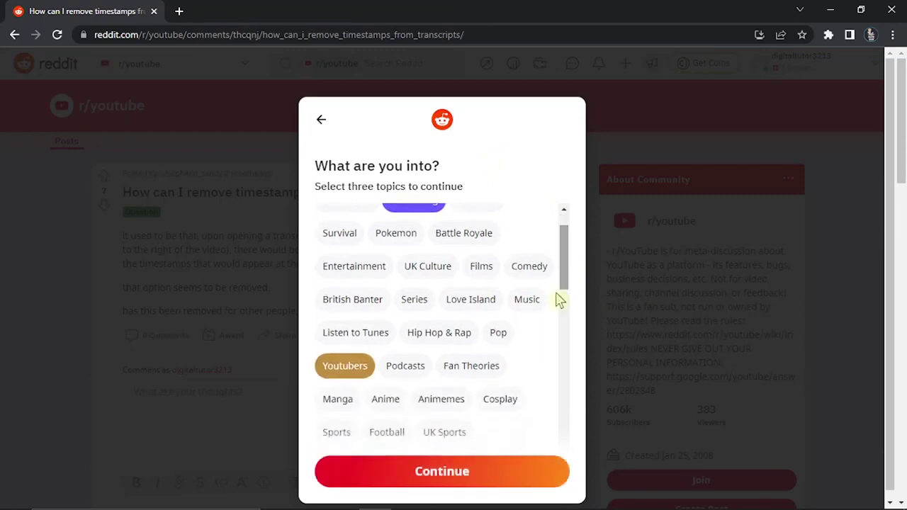
pyautogui.click(415, 365)
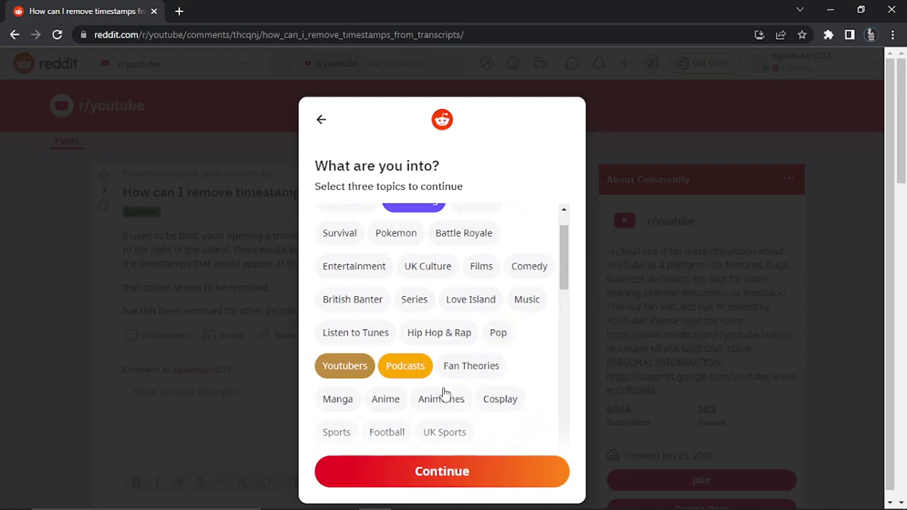
pyautogui.click(362, 270)
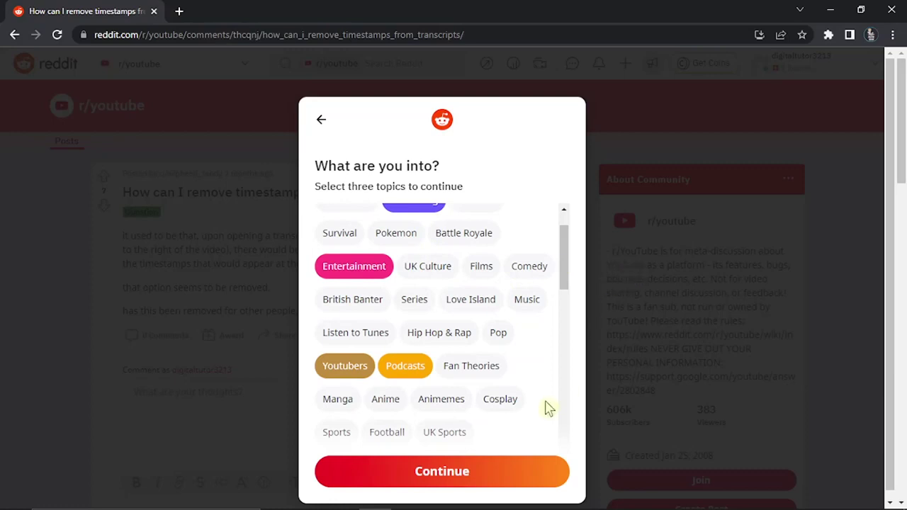
pyautogui.click(474, 472)
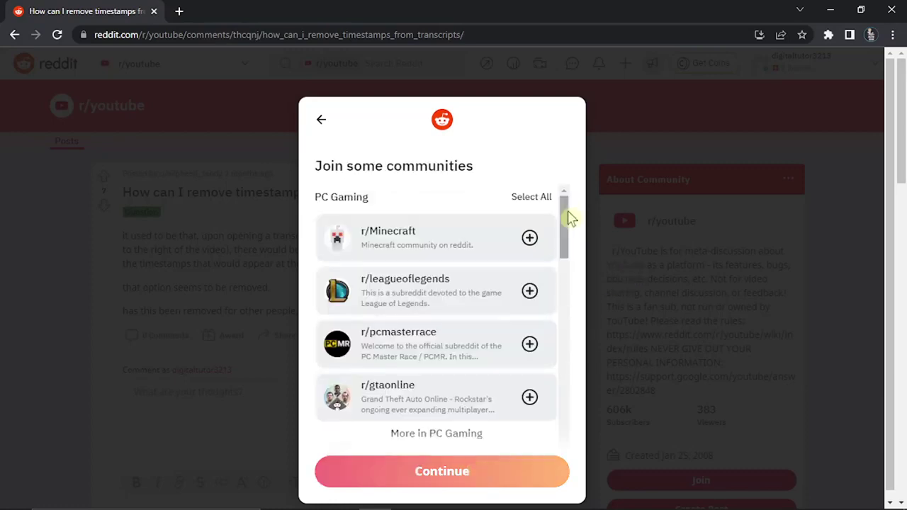
# - Join r/Minecraft from the suggested communities and continue to avatar styling
pyautogui.moveTo(571, 219)
pyautogui.mouseDown()
pyautogui.moveTo(574, 246)
pyautogui.moveTo(571, 210)
pyautogui.mouseUp()
pyautogui.moveTo(379, 201); pyautogui.dragTo(327, 197)
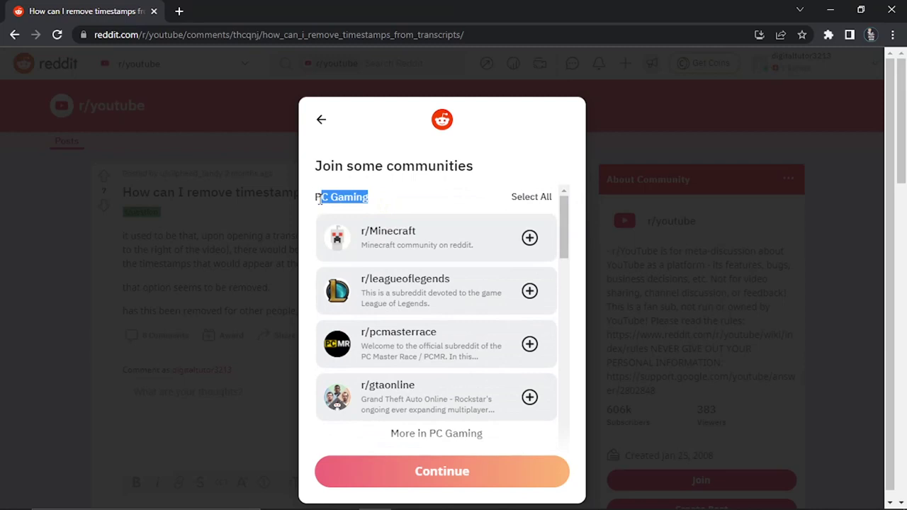
pyautogui.click(382, 201)
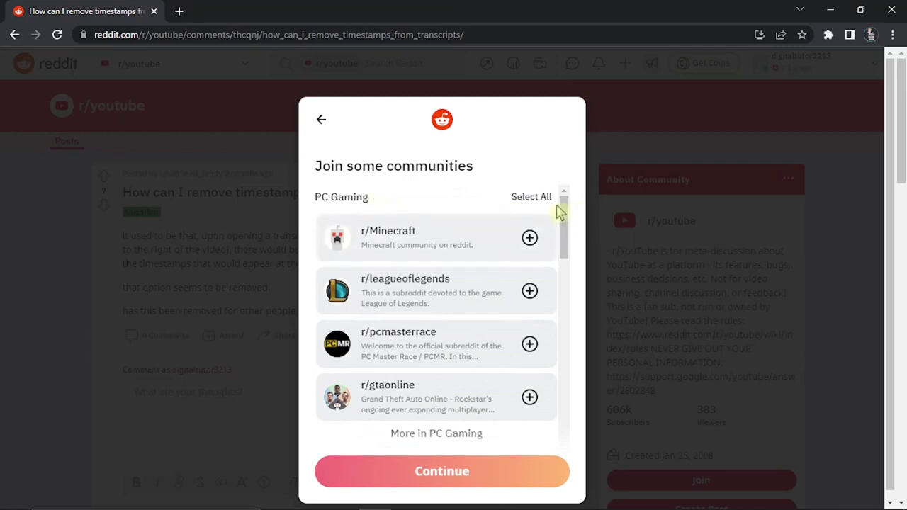
pyautogui.moveTo(562, 208); pyautogui.dragTo(564, 221)
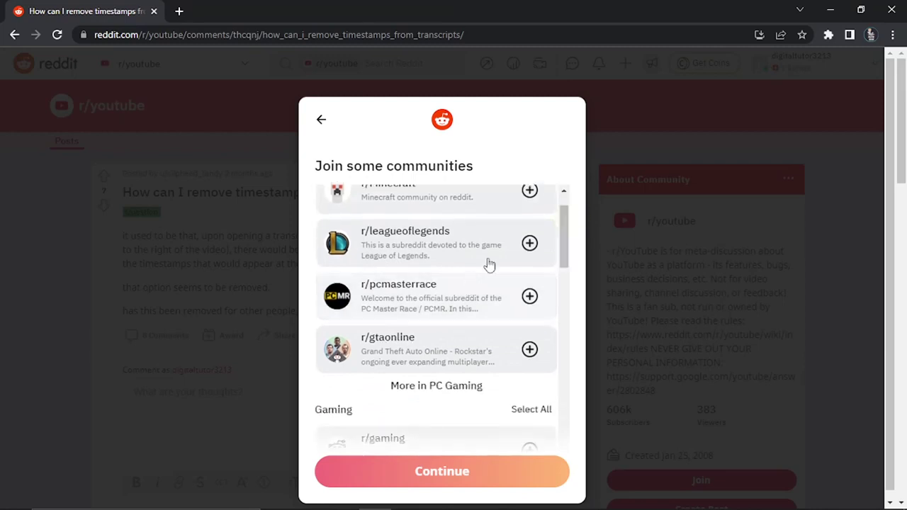
pyautogui.moveTo(563, 246); pyautogui.dragTo(563, 235)
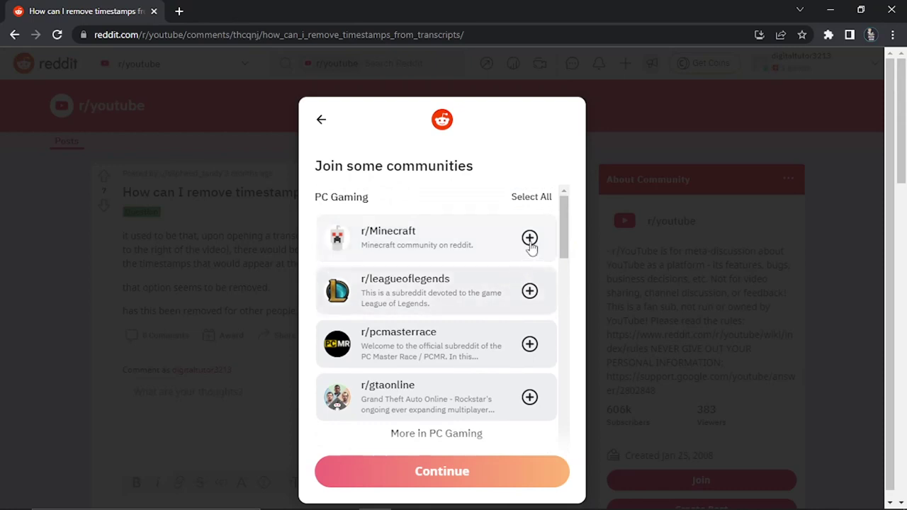
pyautogui.click(531, 245)
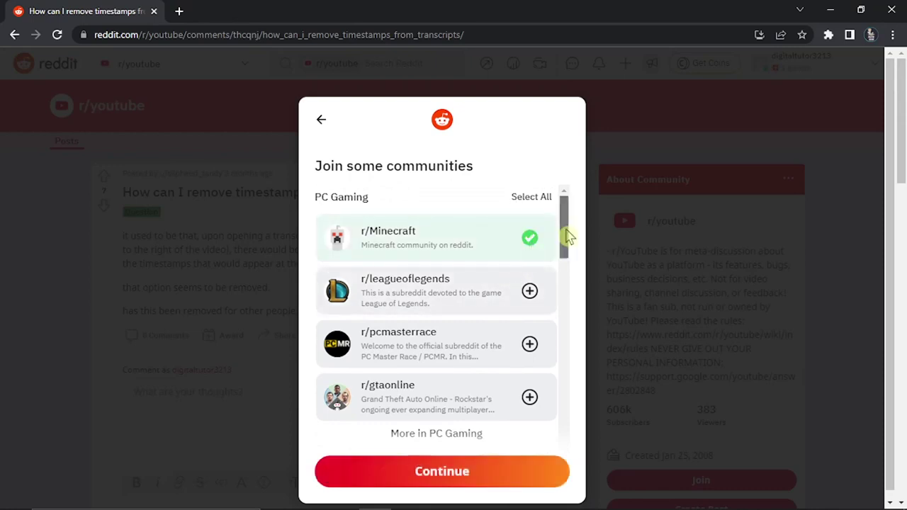
pyautogui.moveTo(567, 236); pyautogui.dragTo(561, 395)
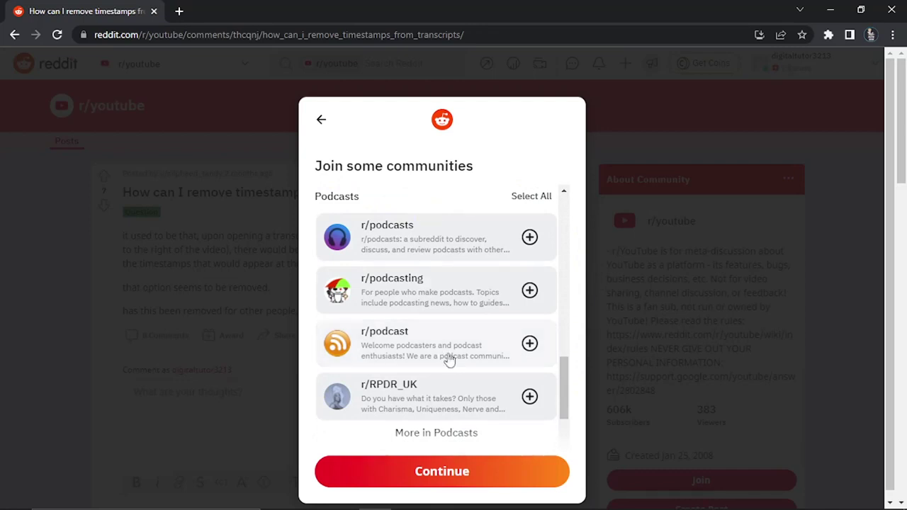
pyautogui.click(456, 480)
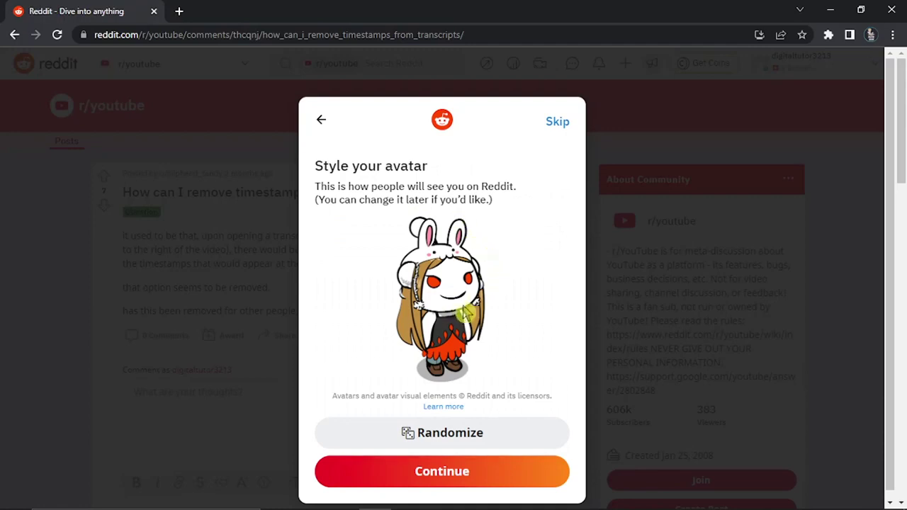
# - Randomize the avatar four times to the dark armoured knight and complete setup
pyautogui.click(449, 440)
pyautogui.click(448, 440)
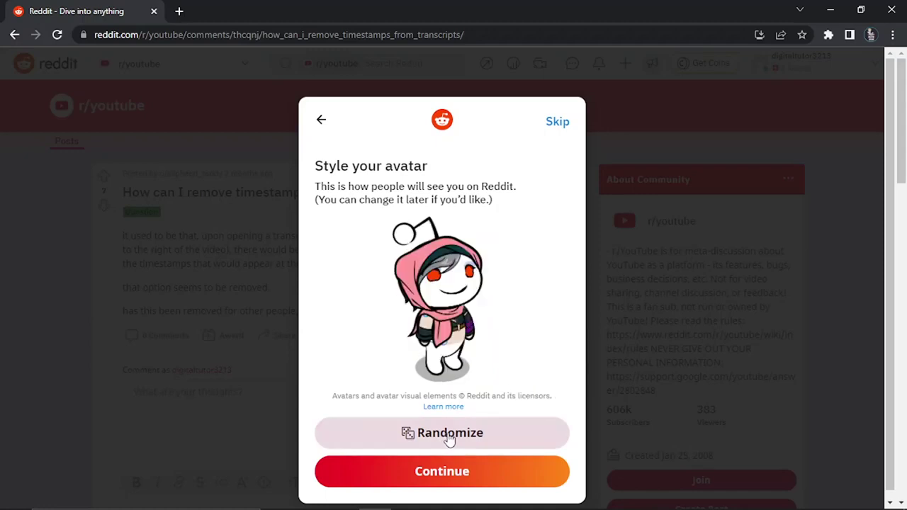
pyautogui.click(449, 440)
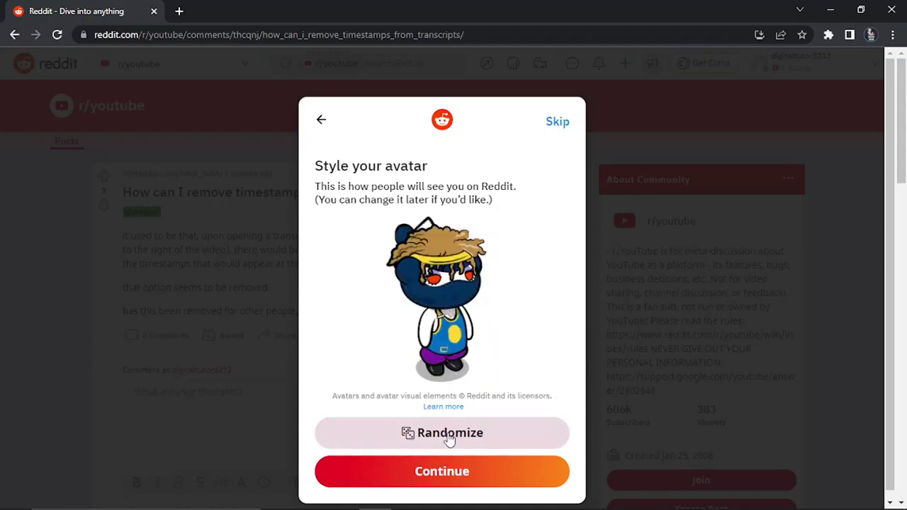
pyautogui.click(448, 440)
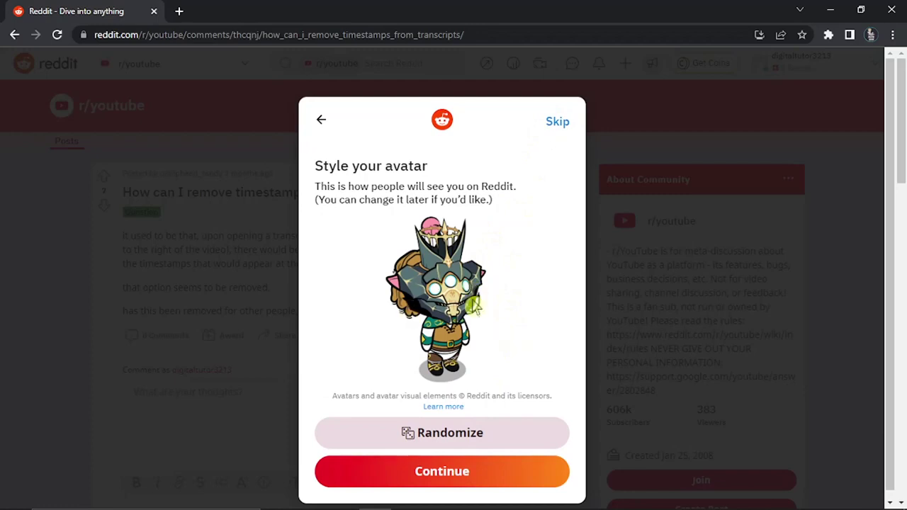
pyautogui.click(444, 474)
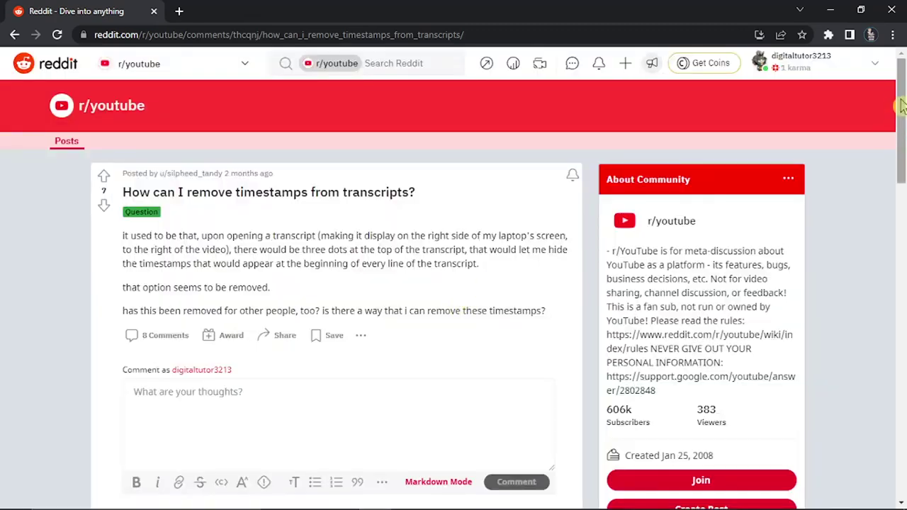
# - Scroll the r/youtube post to check the new account's avatar and username in the header
pyautogui.scroll(-1, 901, 105)
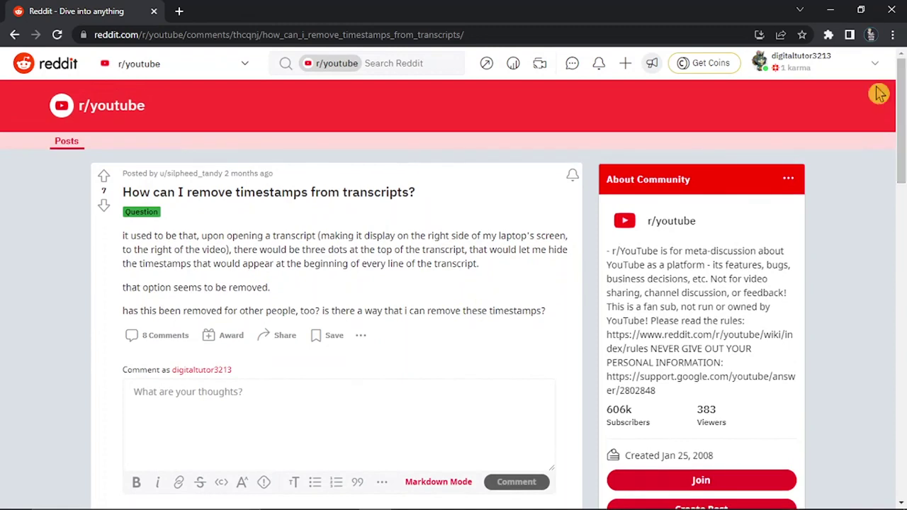
pyautogui.scroll(1, 833, 71)
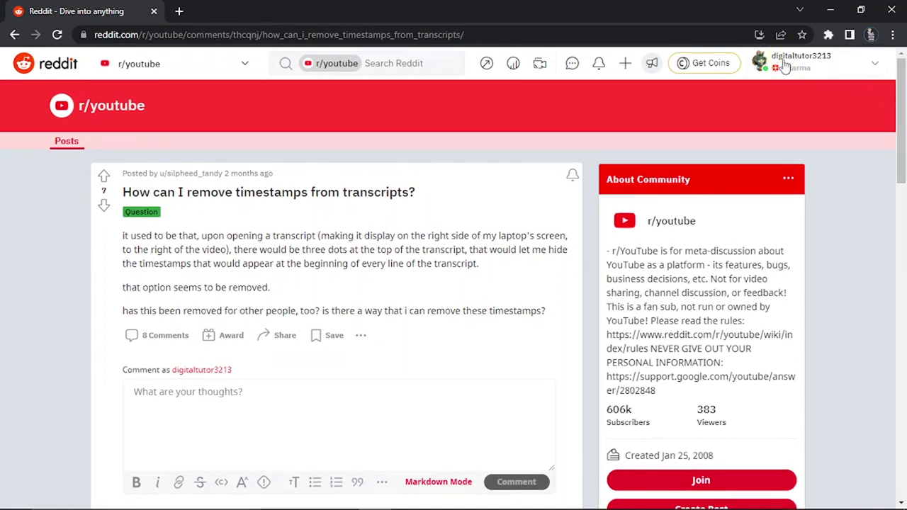